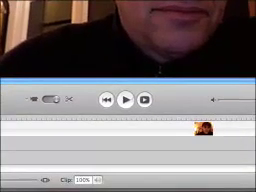
Play the webcam clip in the 'My Great Movie' project.
{"action": "left_click", "coordinate": [125, 100]}
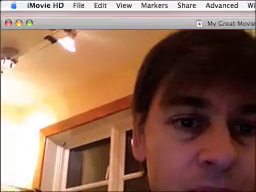
Bring up the Export options showing QuickTime with CD-ROM compression.
{"action": "left_click", "coordinate": [78, 5]}
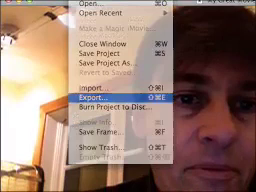
{"action": "left_click", "coordinate": [100, 98]}
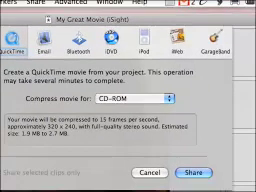
Switch the compression preset from CD-ROM to Web (12 fps, 320×240).
{"action": "left_click", "coordinate": [127, 98]}
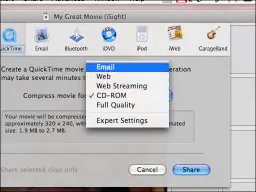
{"action": "key", "text": "Escape"}
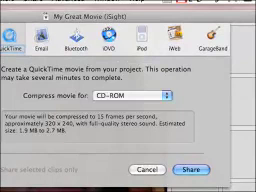
{"action": "left_click", "coordinate": [135, 95]}
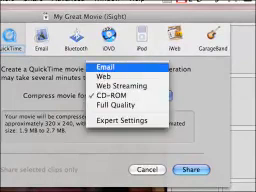
{"action": "left_click", "coordinate": [108, 76]}
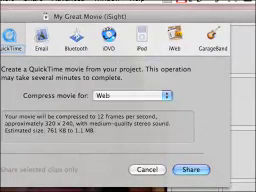
Export the Web-compressed movie as demofor253 into the Movies folder.
{"action": "key", "text": "Return"}
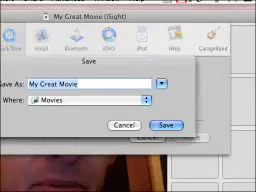
{"action": "type", "text": "demofor"}
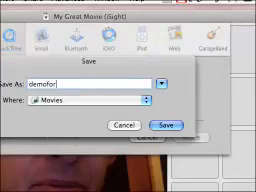
{"action": "type", "text": "253"}
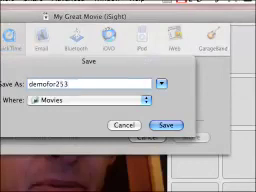
{"action": "key", "text": "Return"}
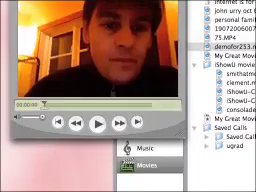
Show demofor253.mov's Movie Info (12 fps, 320×240, H.264), then play and pause it.
{"action": "key", "text": "super+i"}
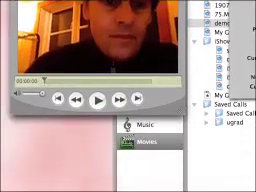
{"action": "key", "text": "space"}
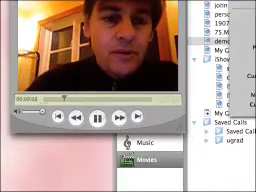
{"action": "key", "text": "space"}
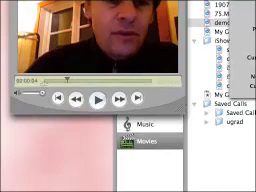